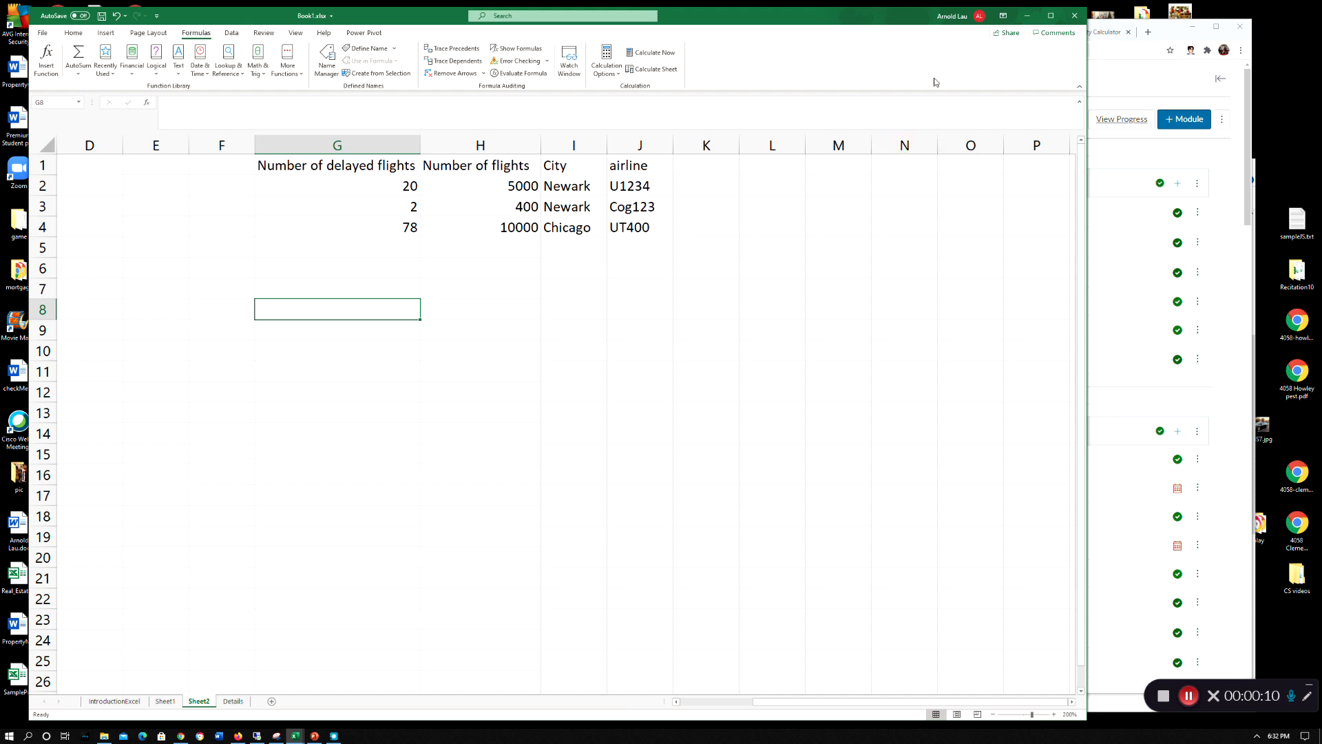
# Review the flight table's four column headings in G1:J1 and its first delayed-flights entry
pyautogui.moveTo(816, 17); pyautogui.dragTo(805, 21)
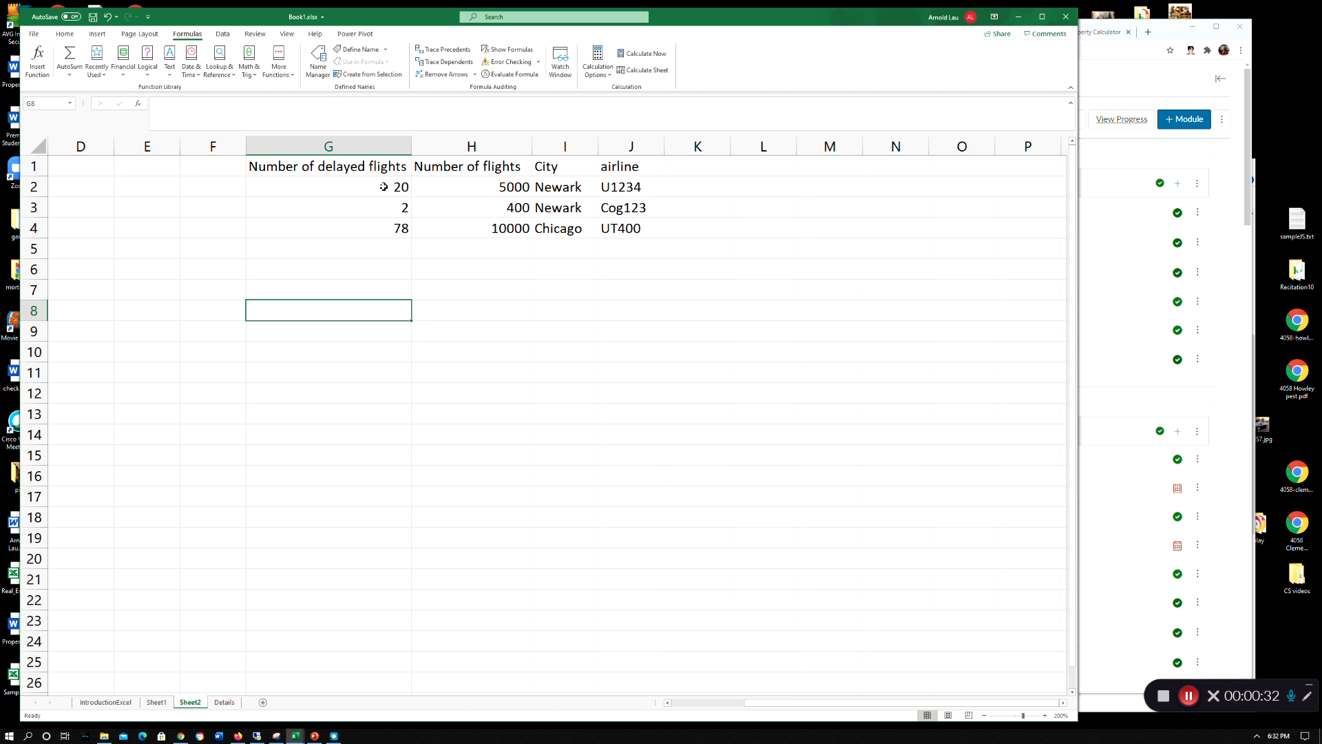
pyautogui.click(327, 187)
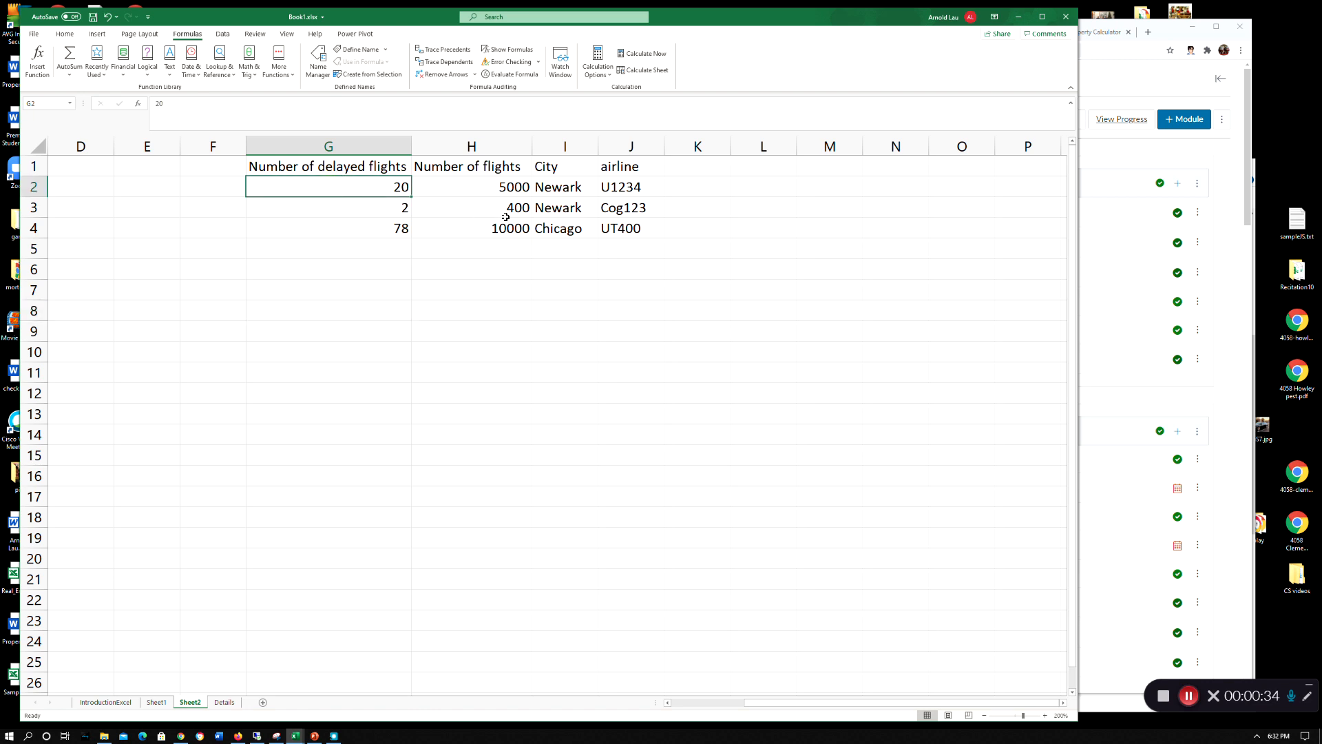
pyautogui.click(337, 168)
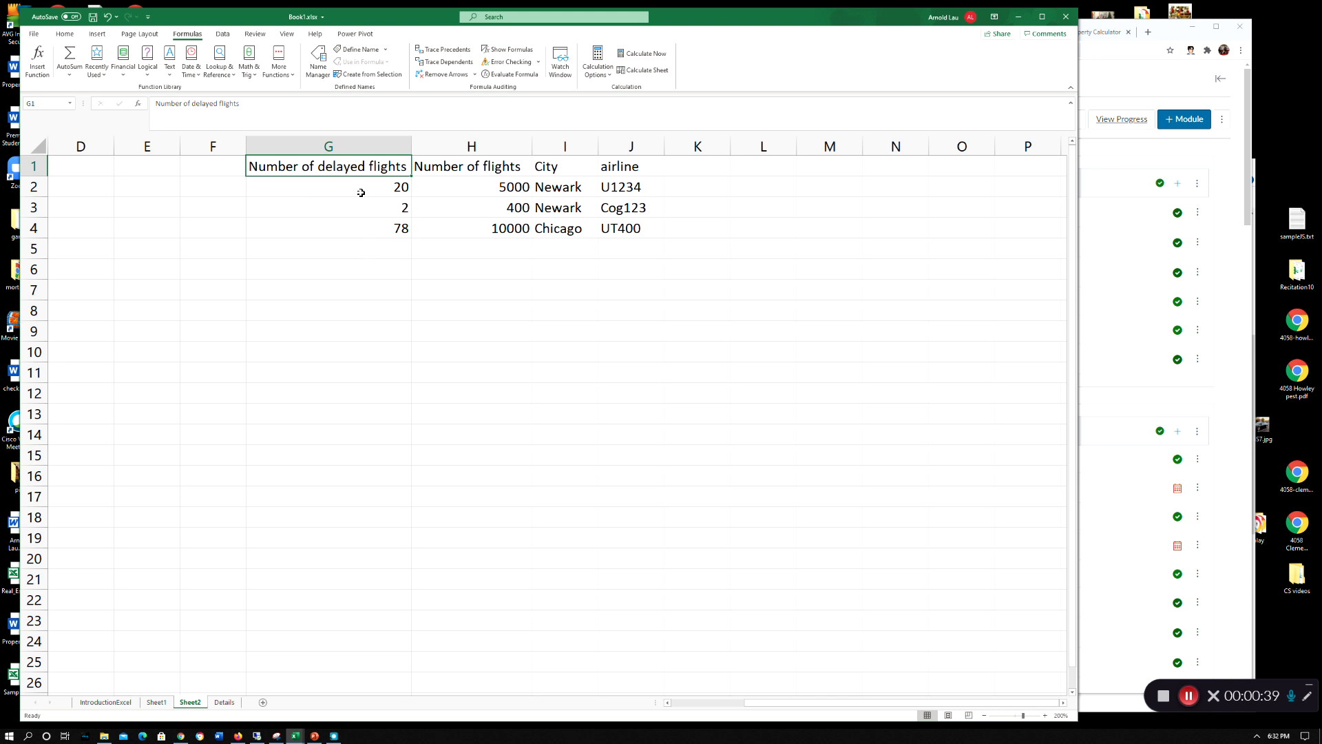
pyautogui.click(449, 168)
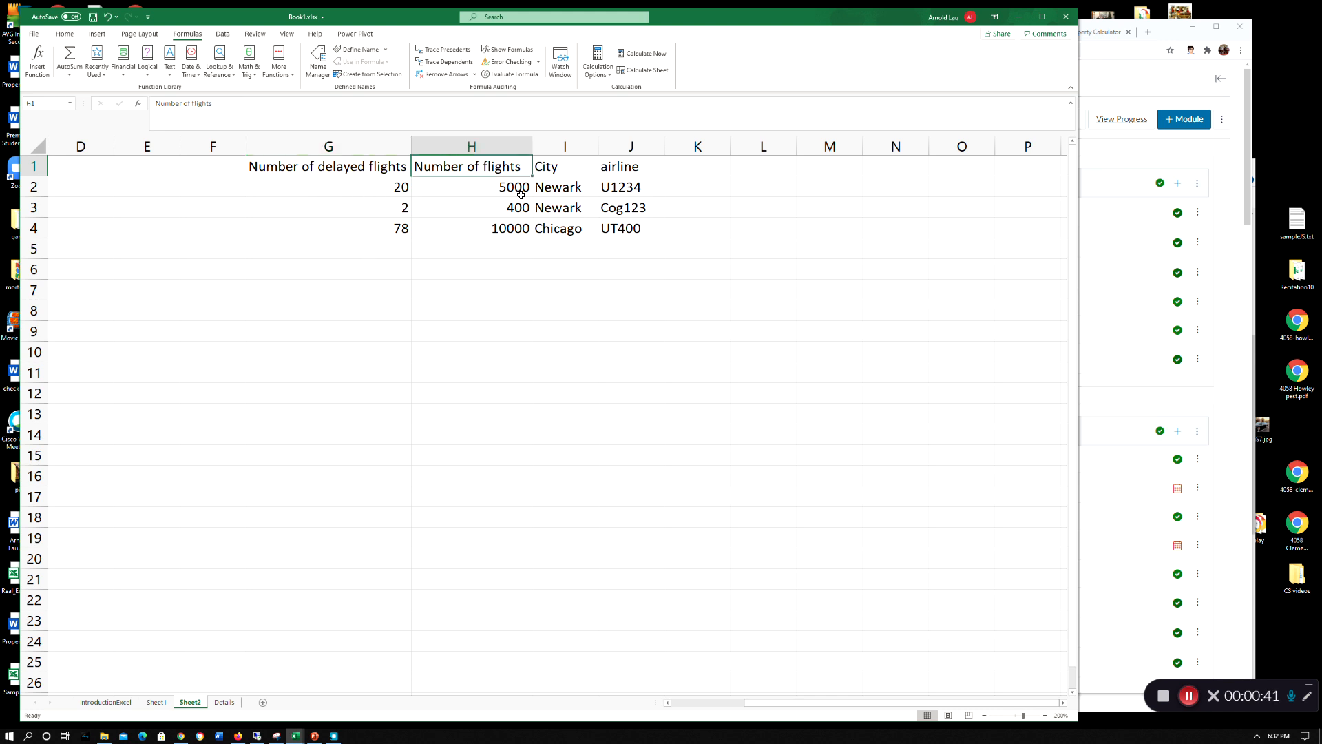
pyautogui.click(548, 167)
pyautogui.click(615, 167)
pyautogui.click(534, 357)
# Create named ranges from the flight table G1:J4 using only the top row as names
pyautogui.moveTo(368, 172); pyautogui.dragTo(639, 224)
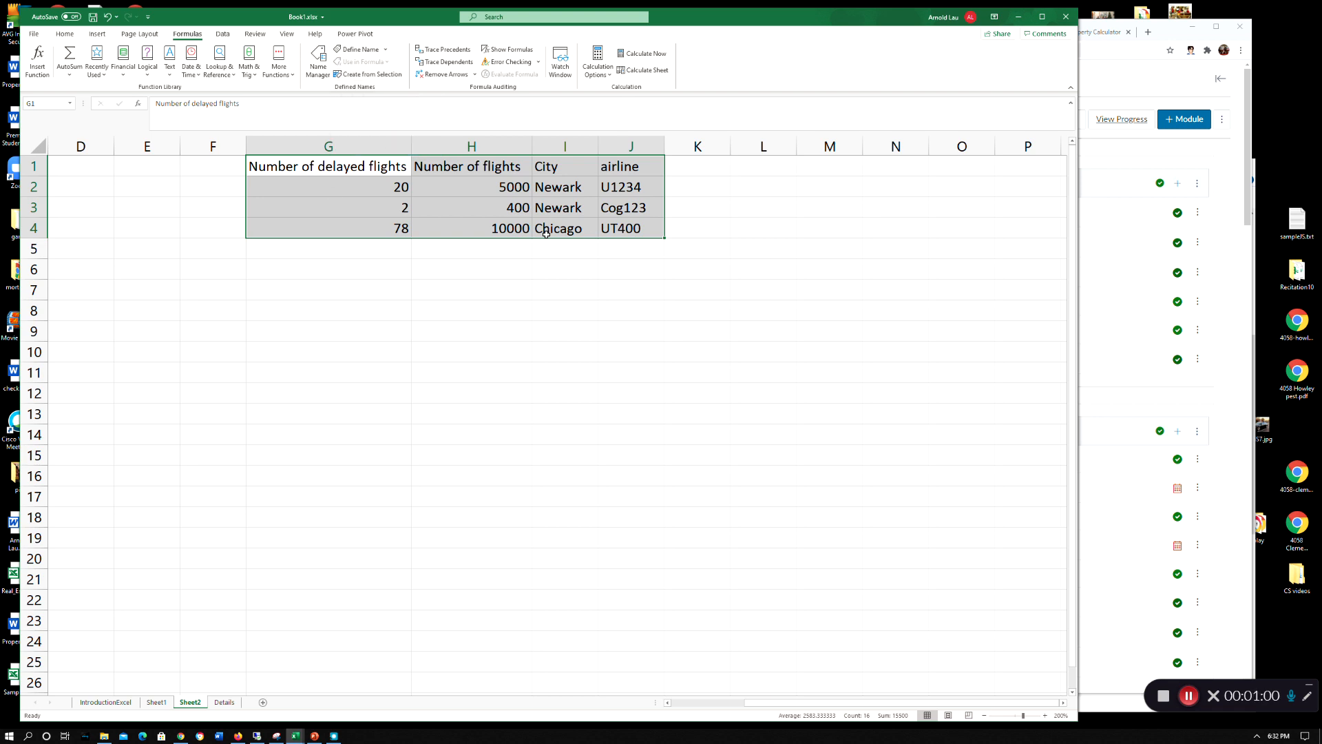
pyautogui.click(340, 75)
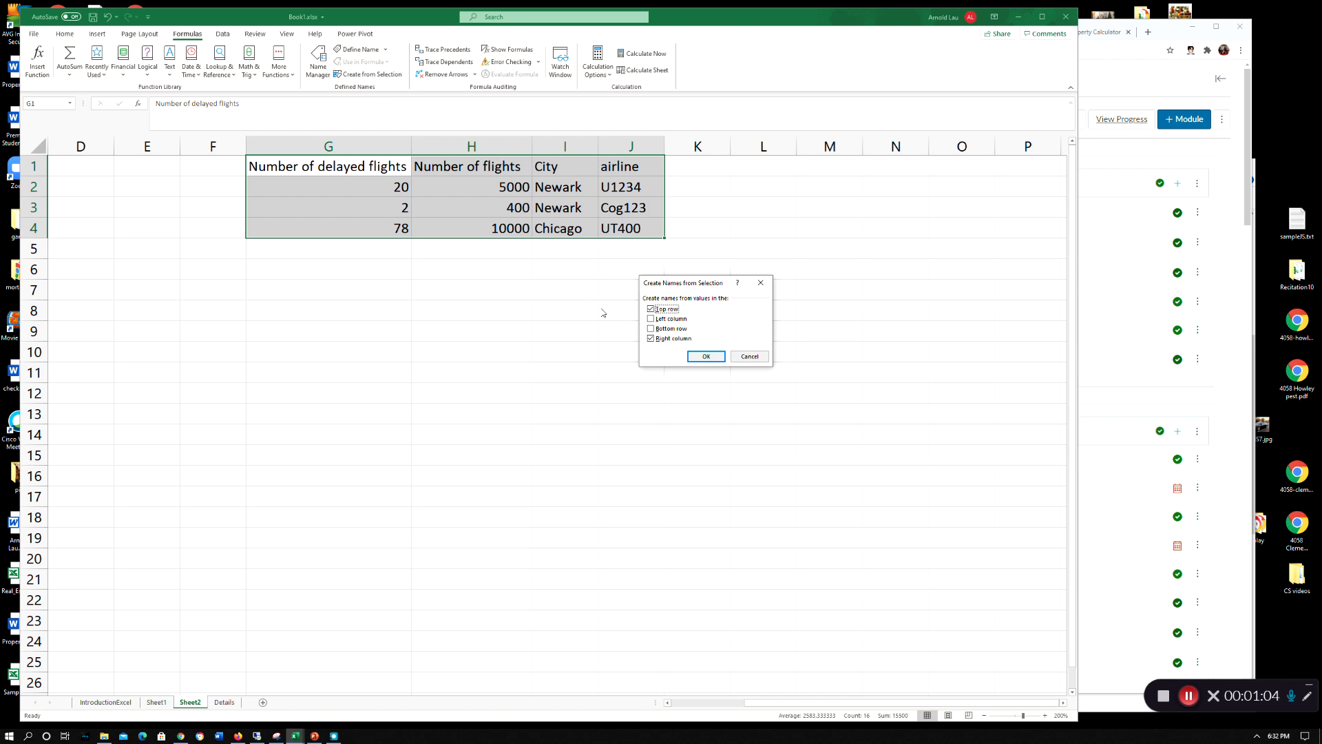
pyautogui.click(652, 339)
pyautogui.click(706, 356)
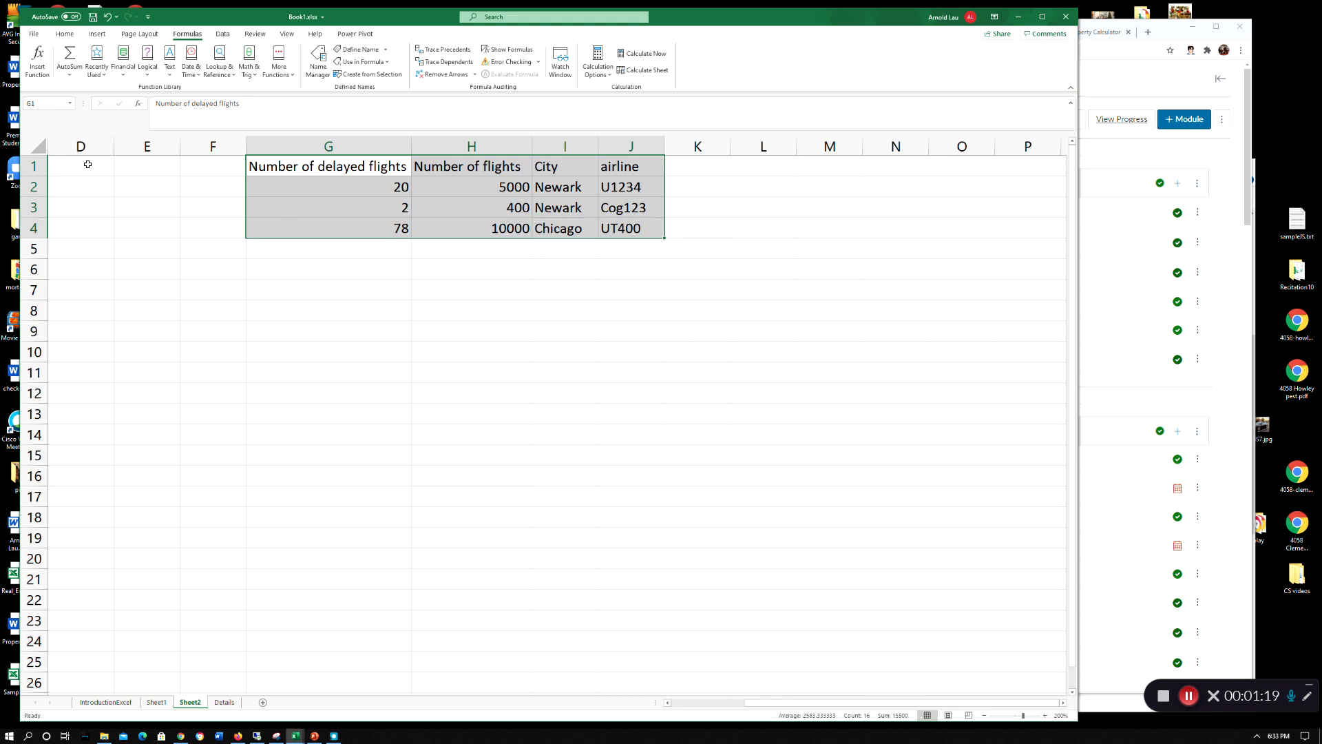
# Inspect the workbook's defined names and the definition of the airline name without changing anything
pyautogui.click(316, 61)
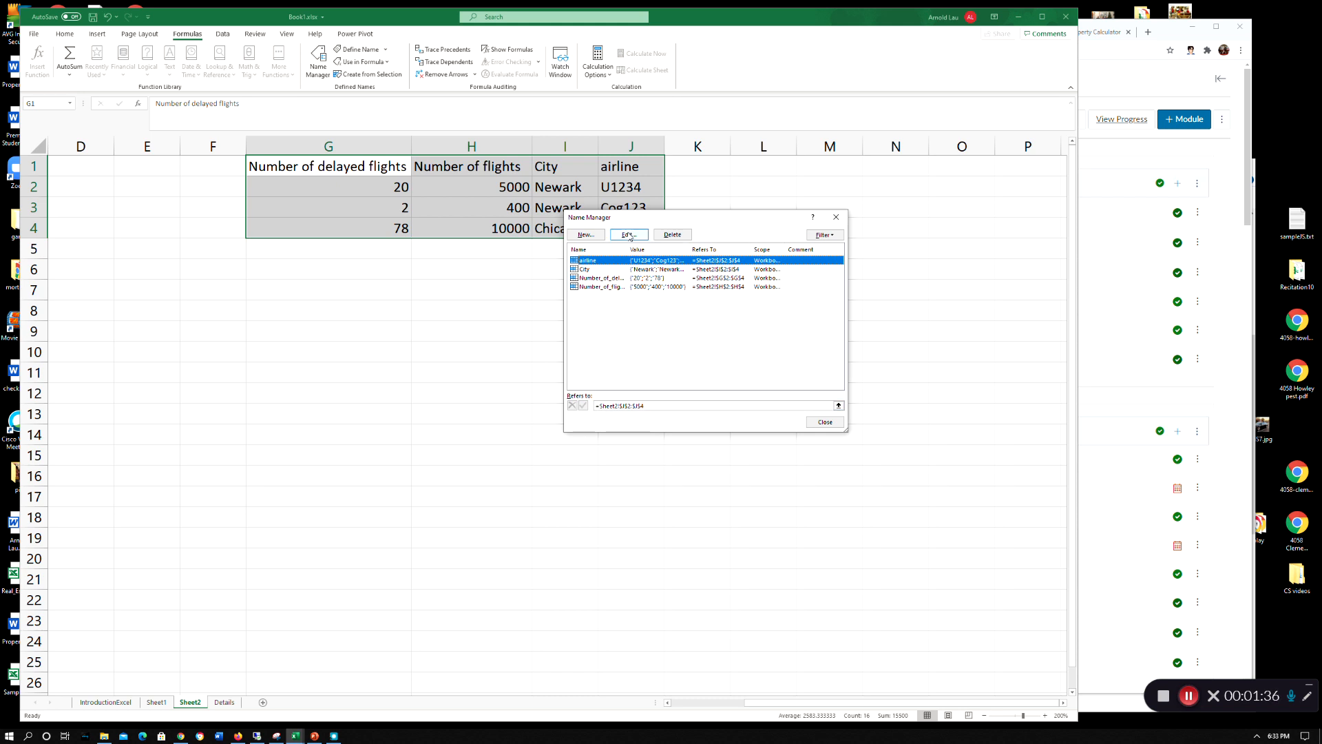
pyautogui.press('Escape')
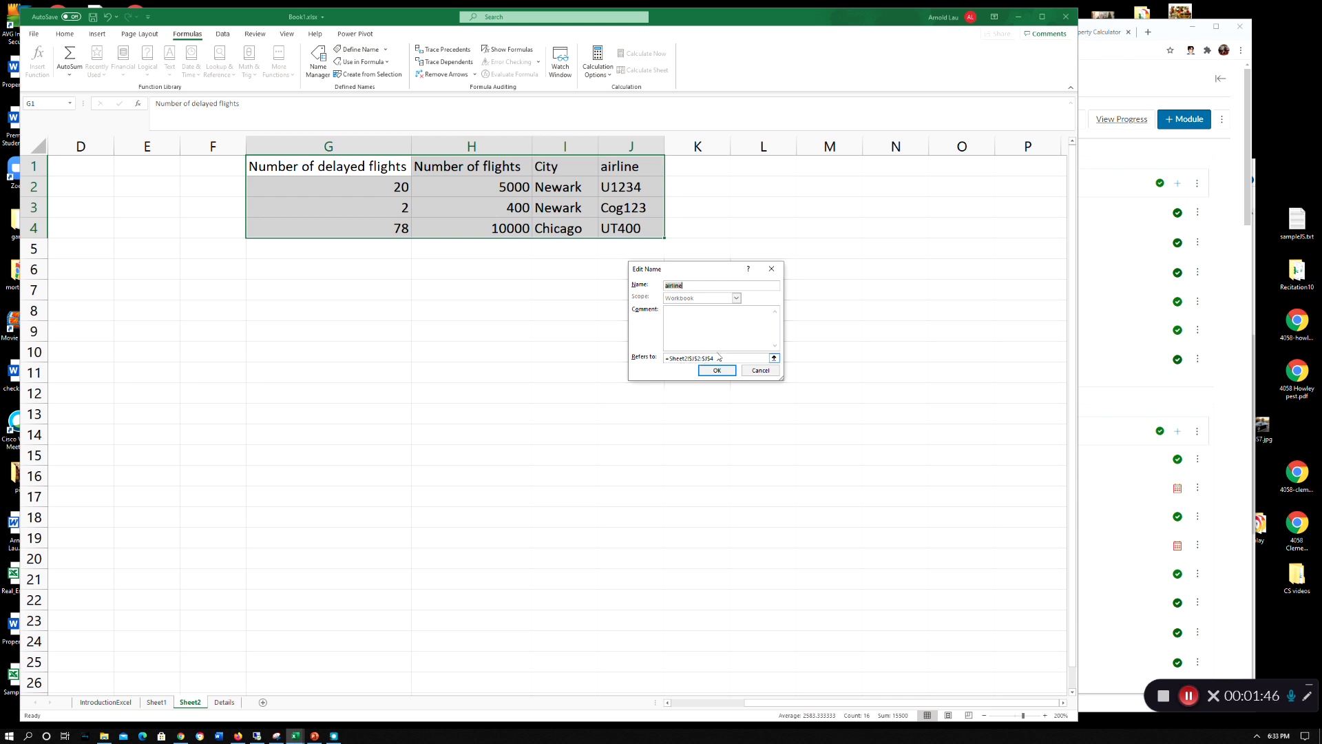
pyautogui.click(771, 268)
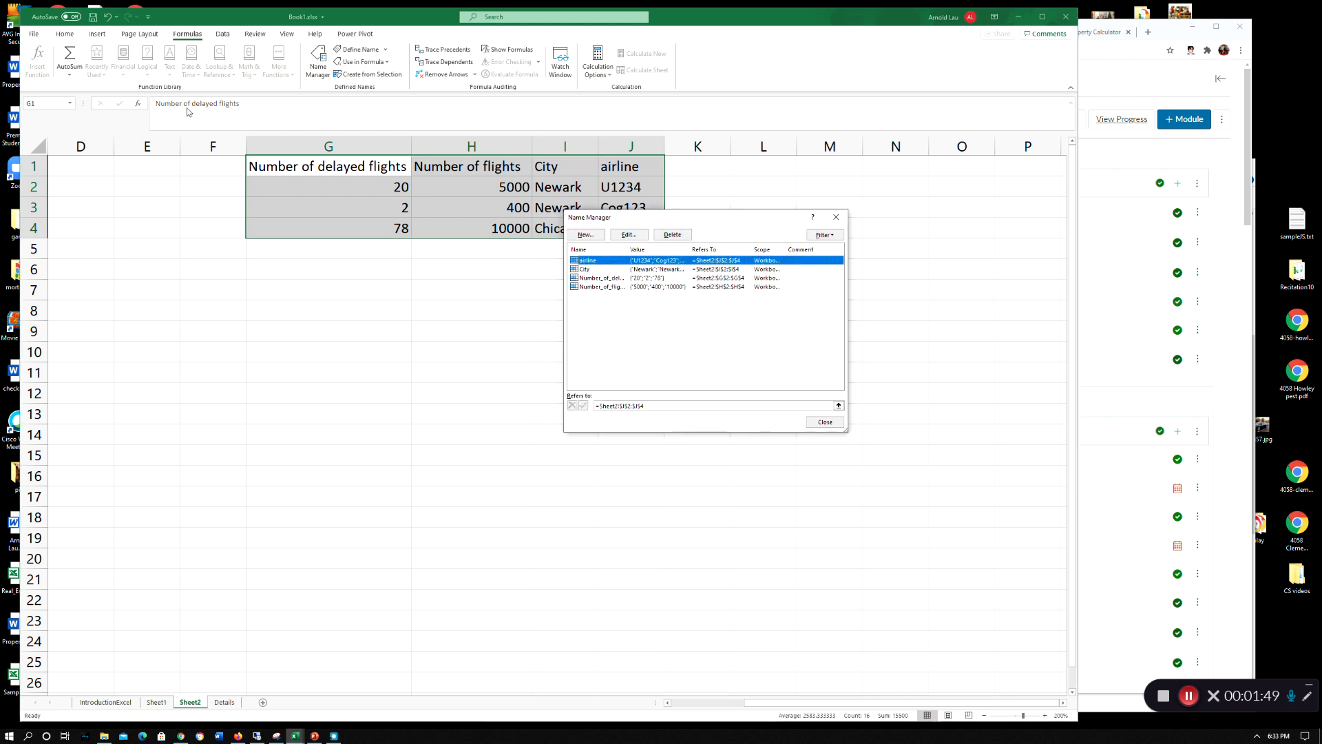
pyautogui.click(836, 217)
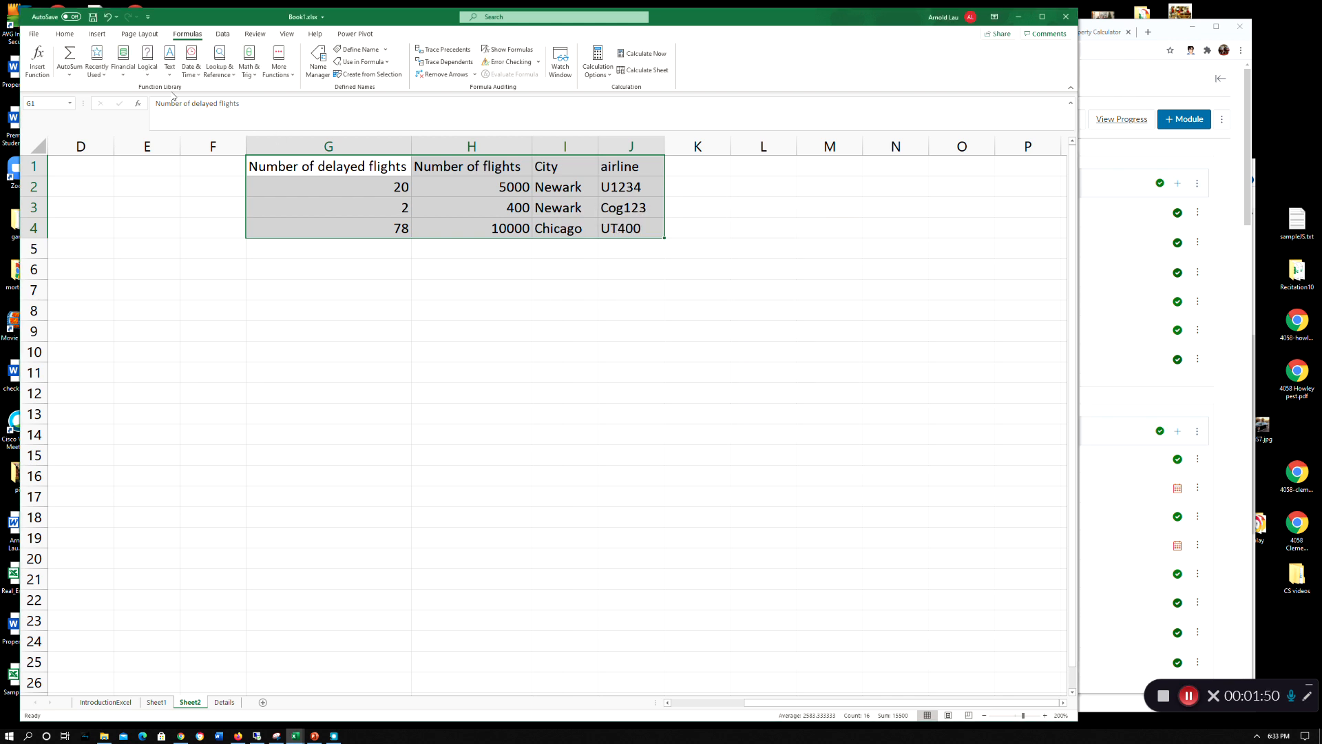
pyautogui.click(70, 102)
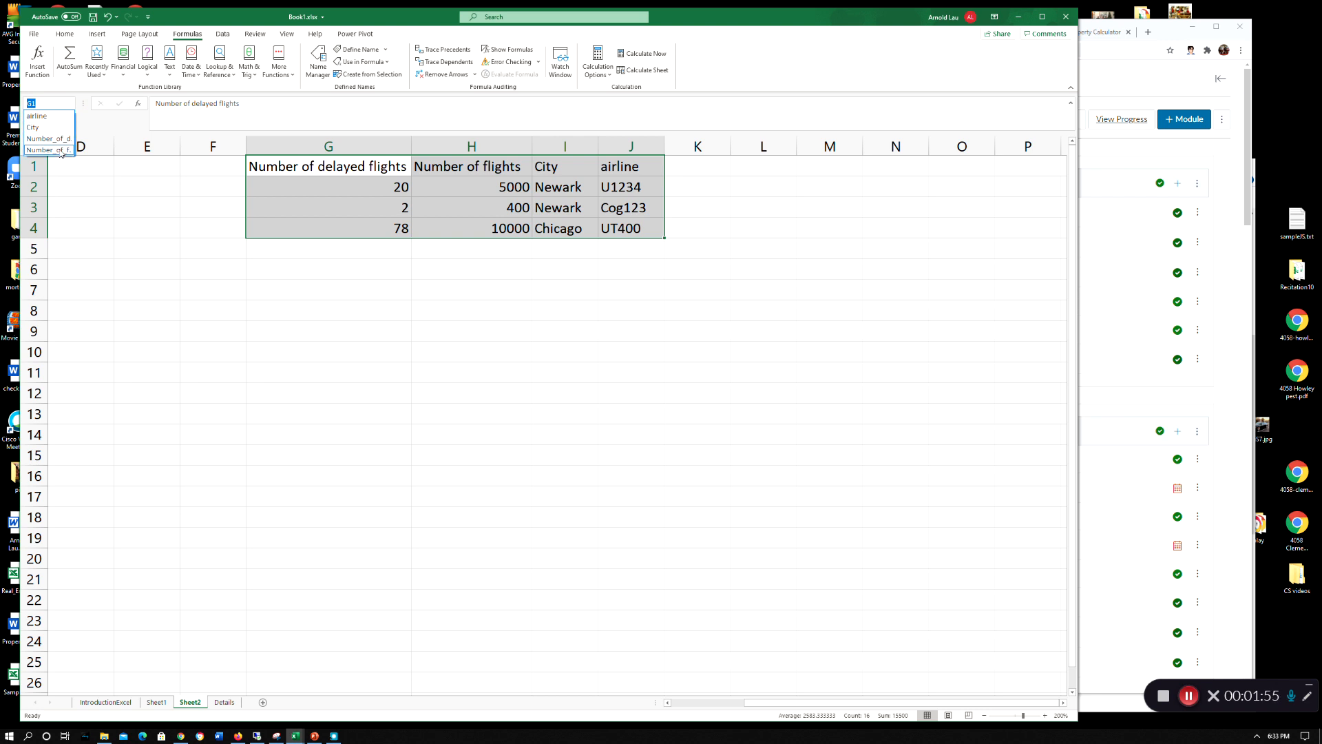
pyautogui.press('Escape')
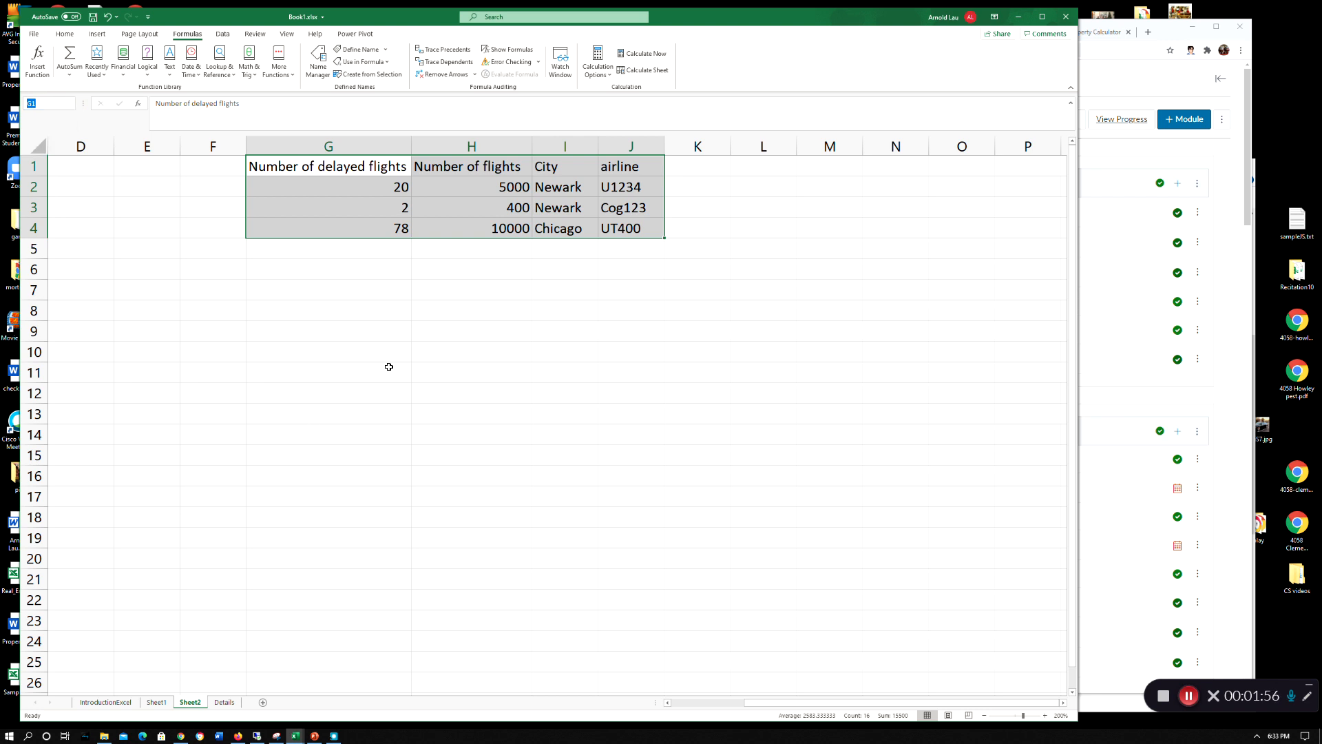
# Add the column heading "percentage delays" in cell K1
pyautogui.click(691, 168)
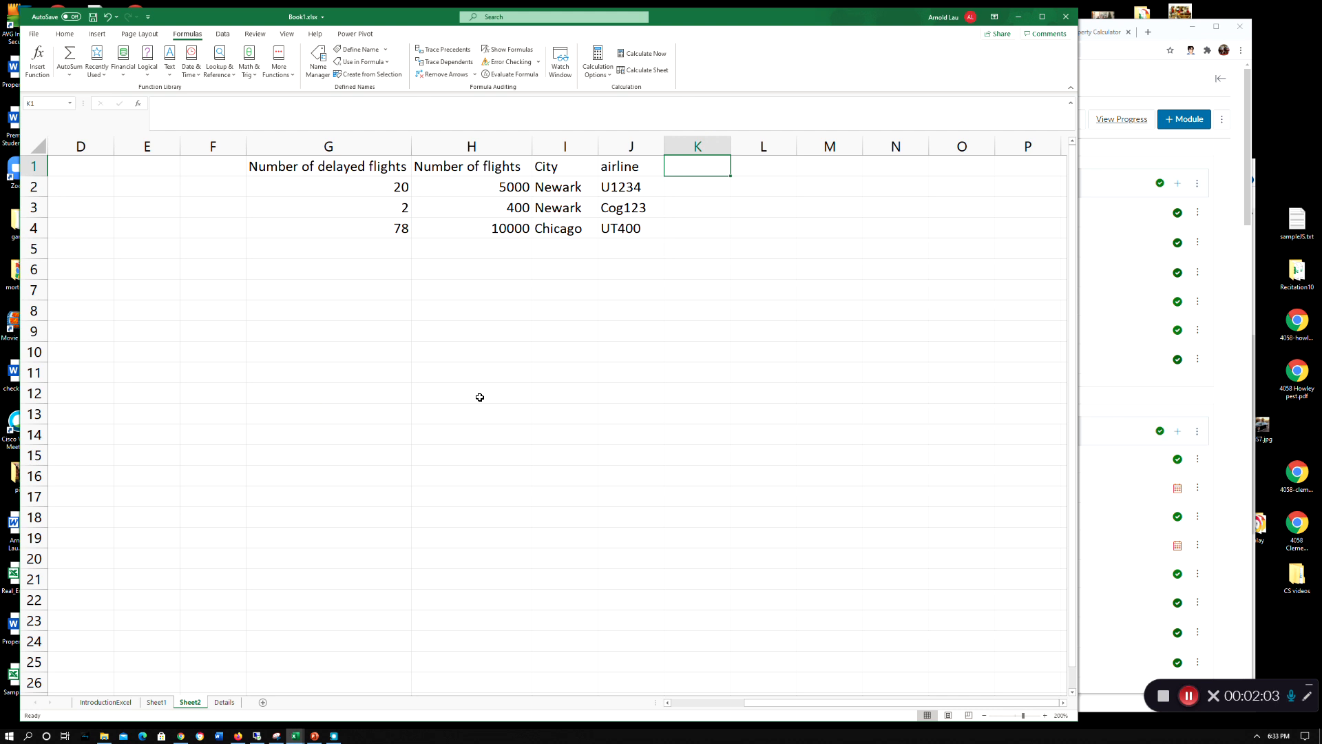
pyautogui.write('percent')
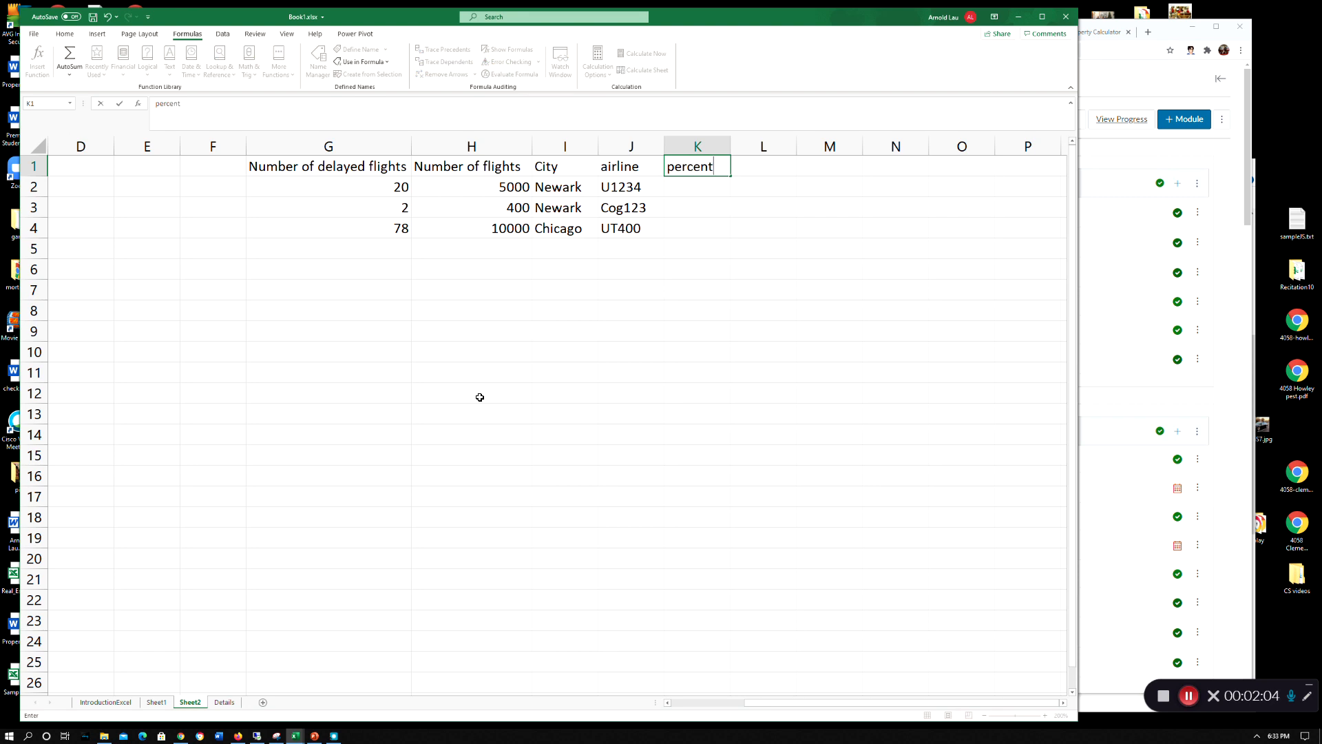
pyautogui.write('age delays')
pyautogui.press('Return')
pyautogui.press('Up')
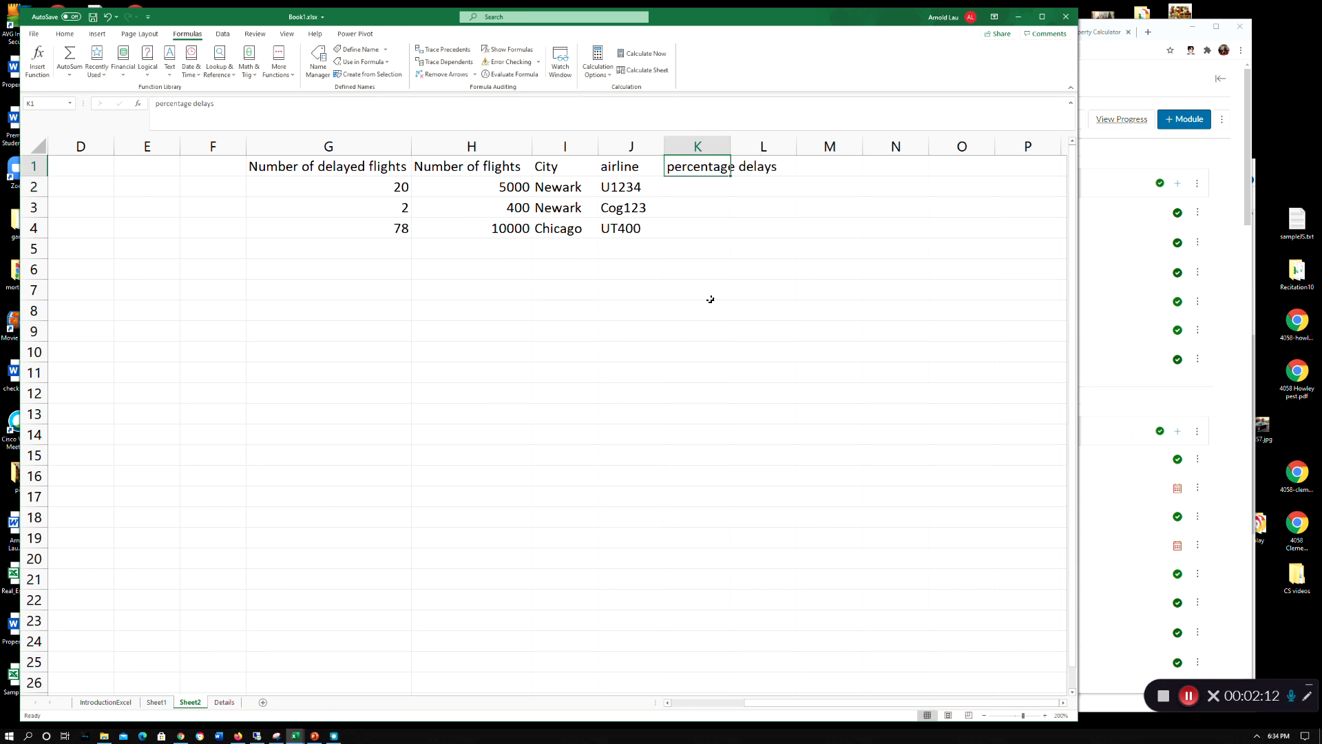
# Enter the formula =Number_of_delayed_flights/Number_of_flights in K2 using the named ranges
pyautogui.click(705, 186)
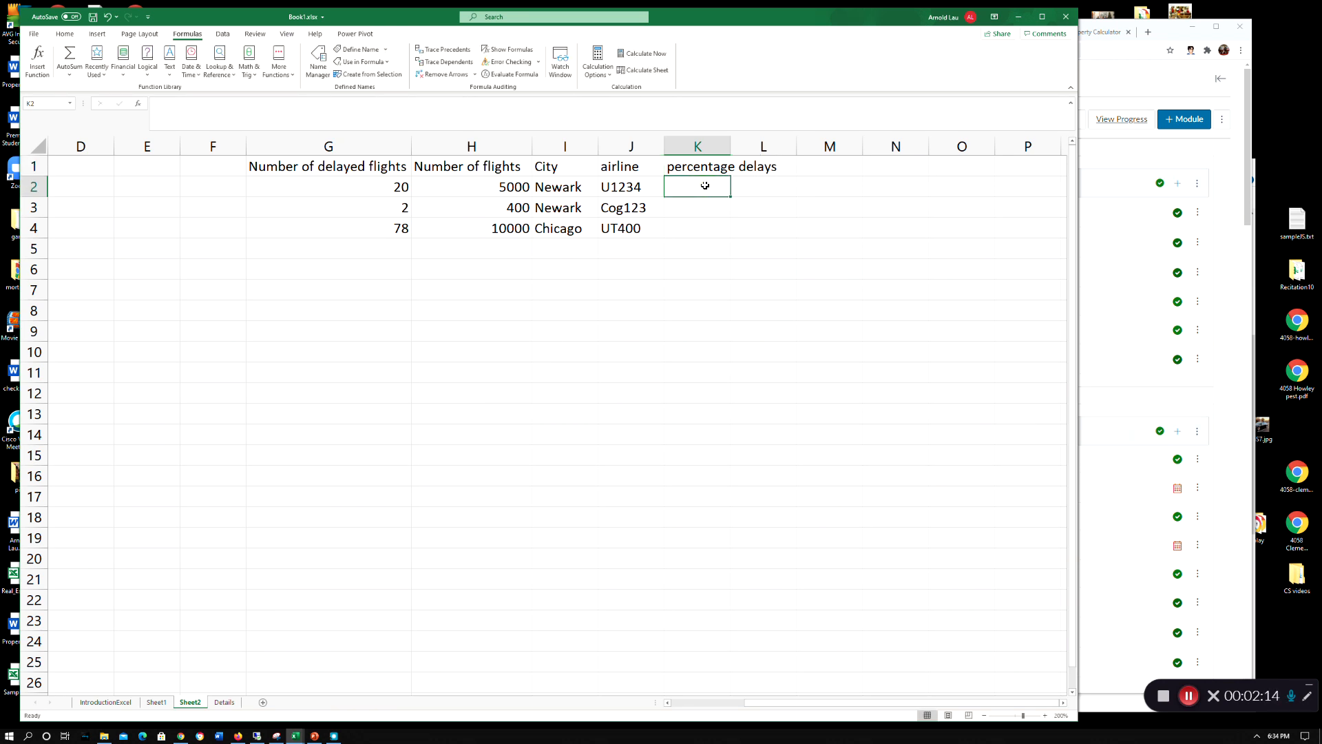
pyautogui.write('=')
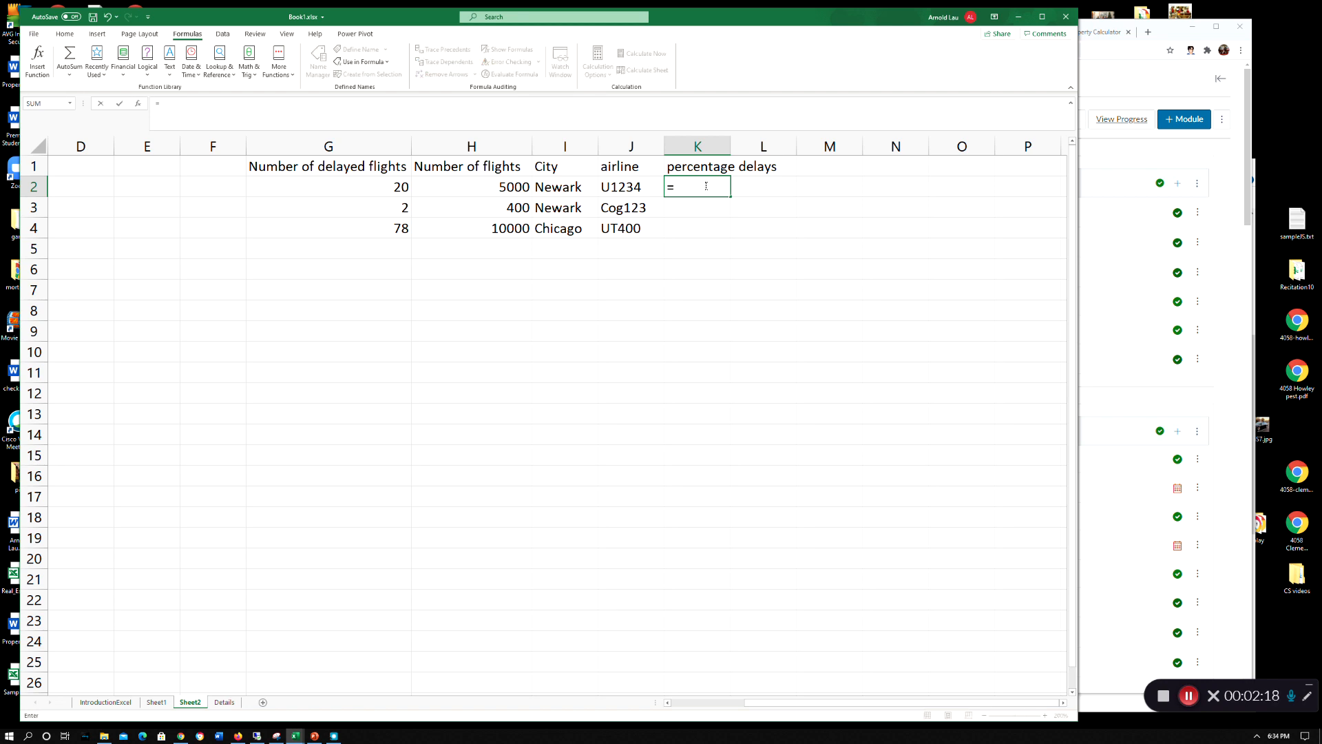
pyautogui.write('Number')
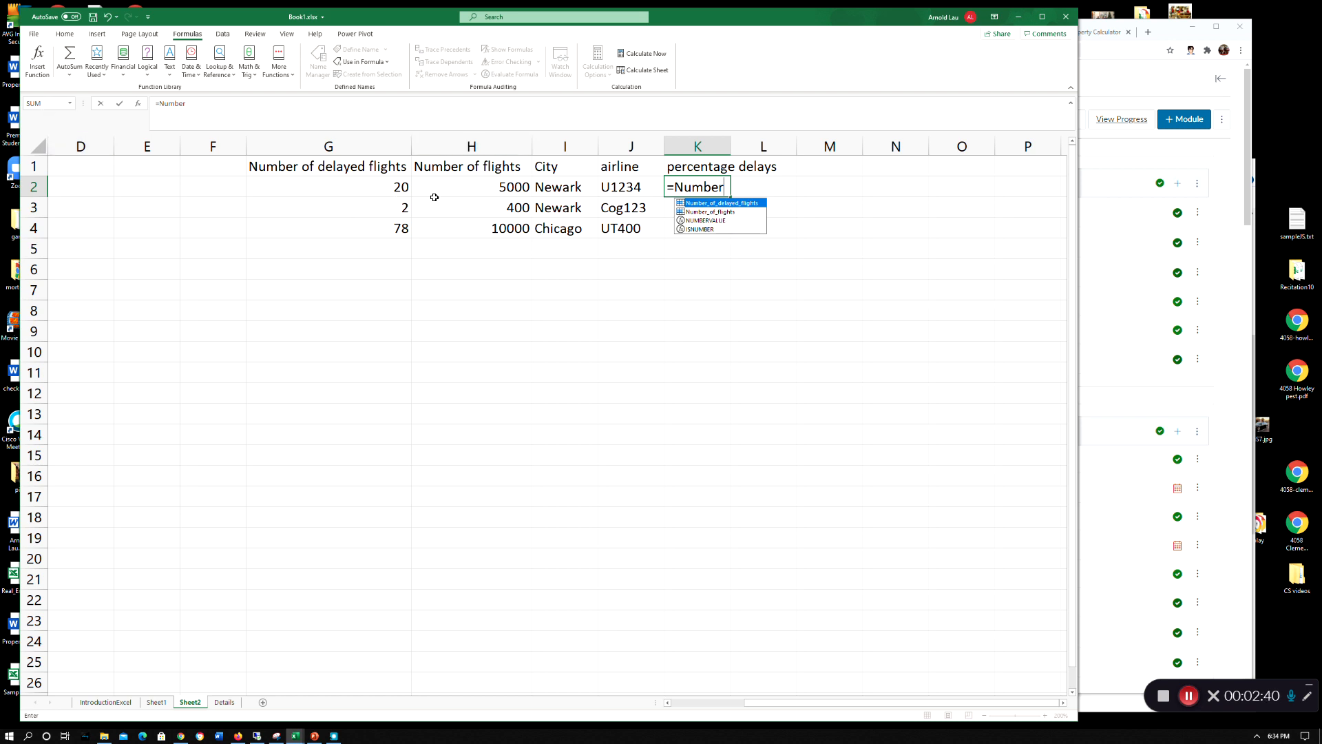
pyautogui.doubleClick(750, 204)
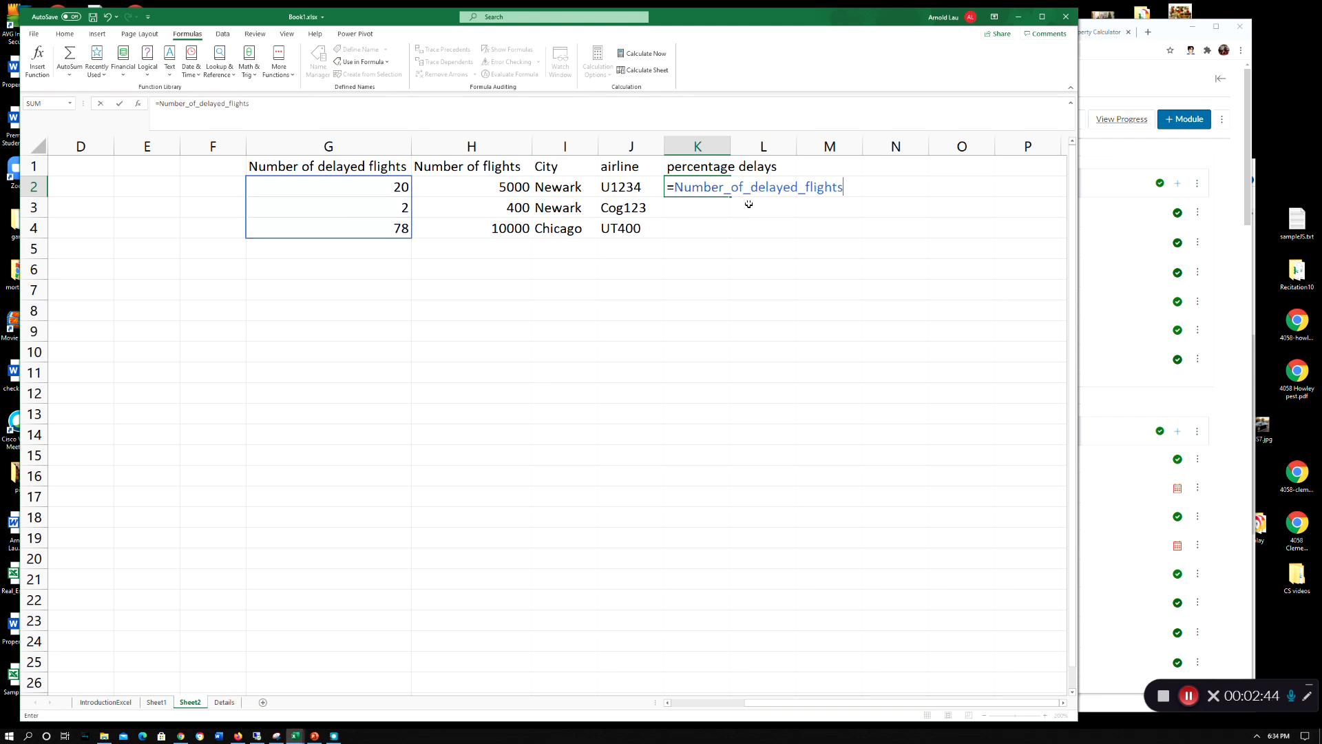
pyautogui.write('/Number')
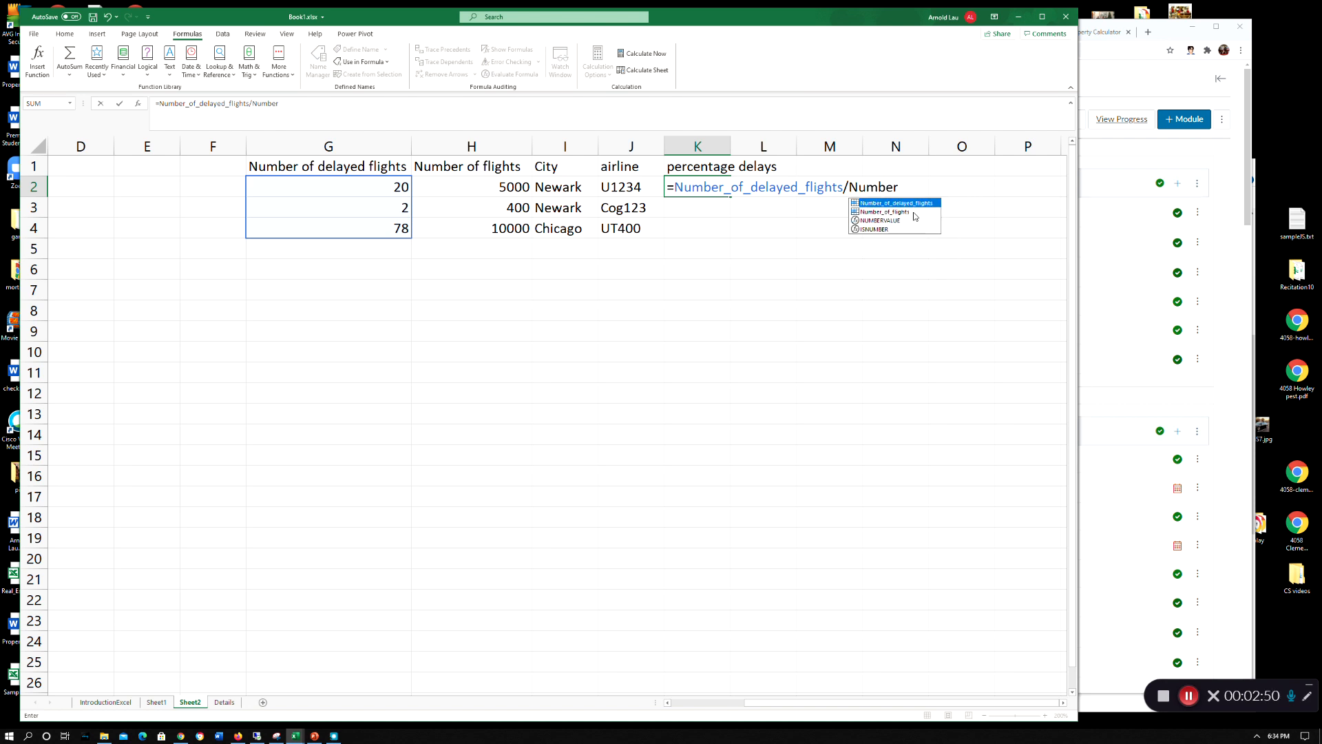
pyautogui.doubleClick(908, 212)
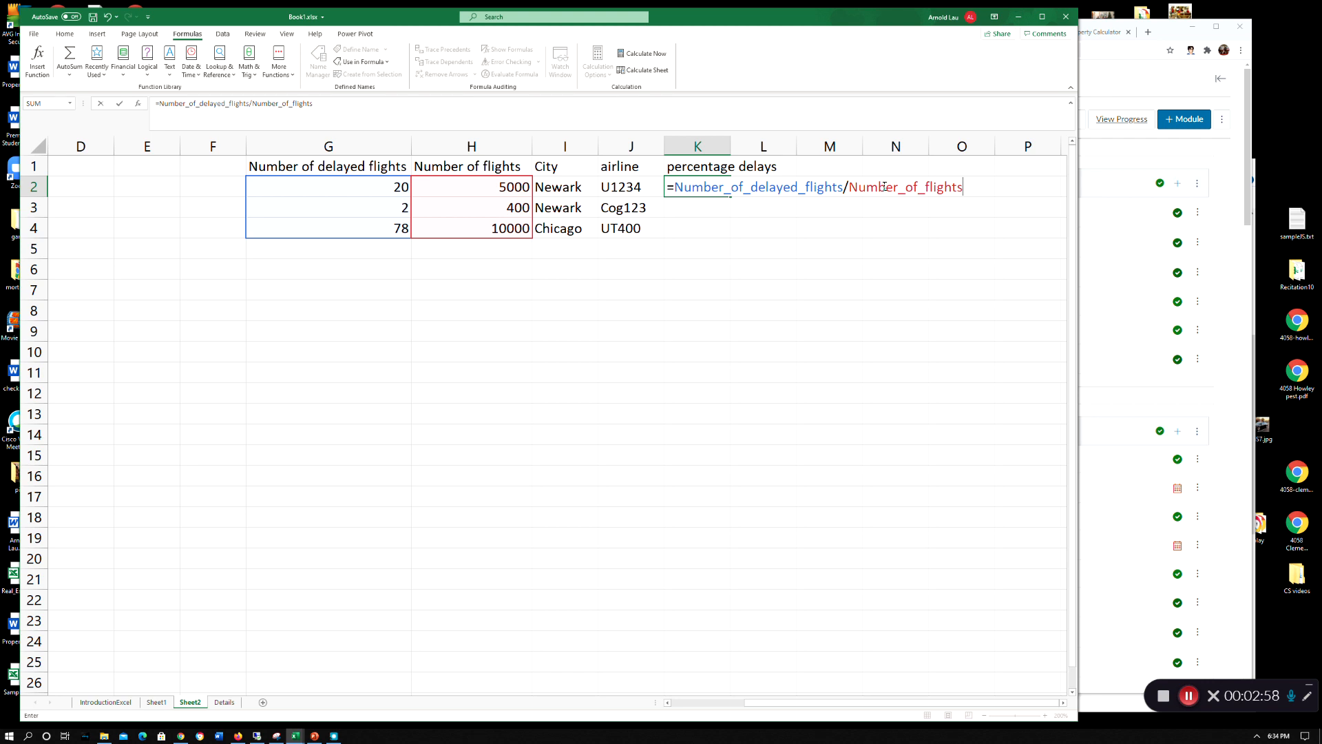
pyautogui.press('Return')
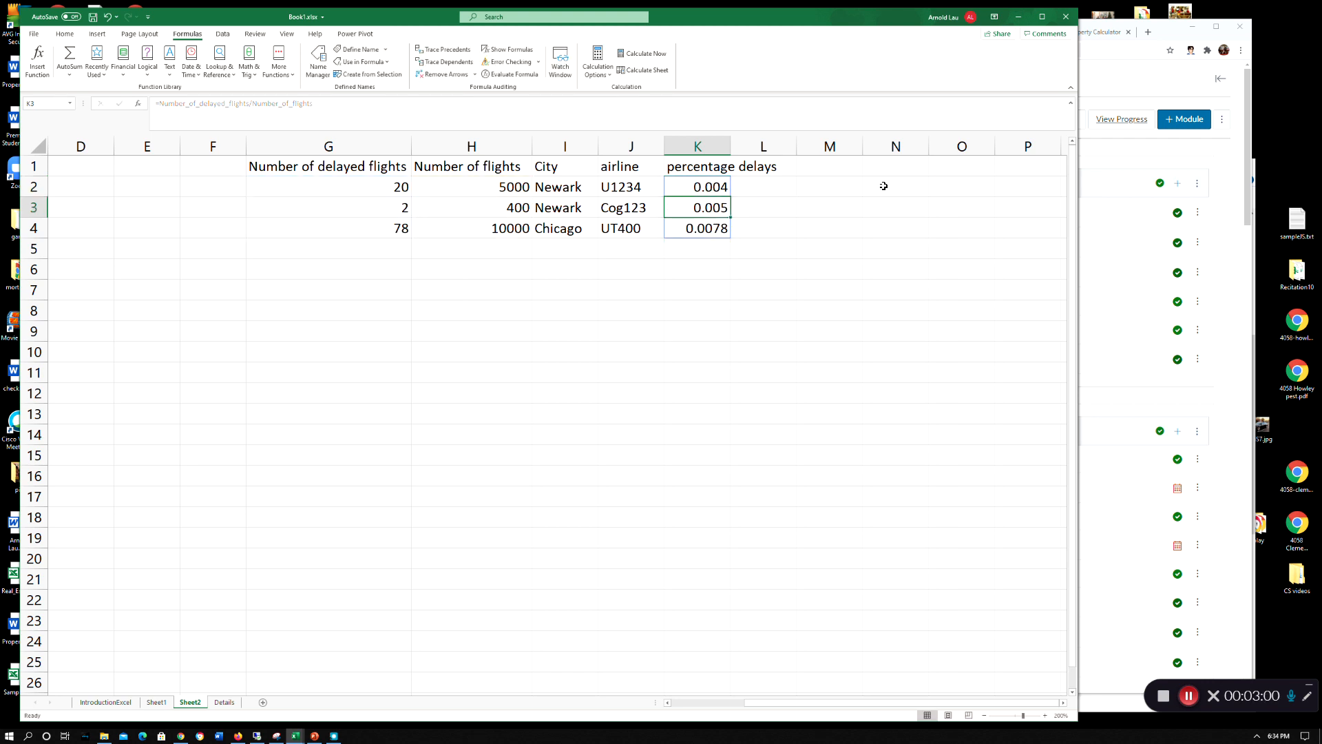
pyautogui.click(772, 352)
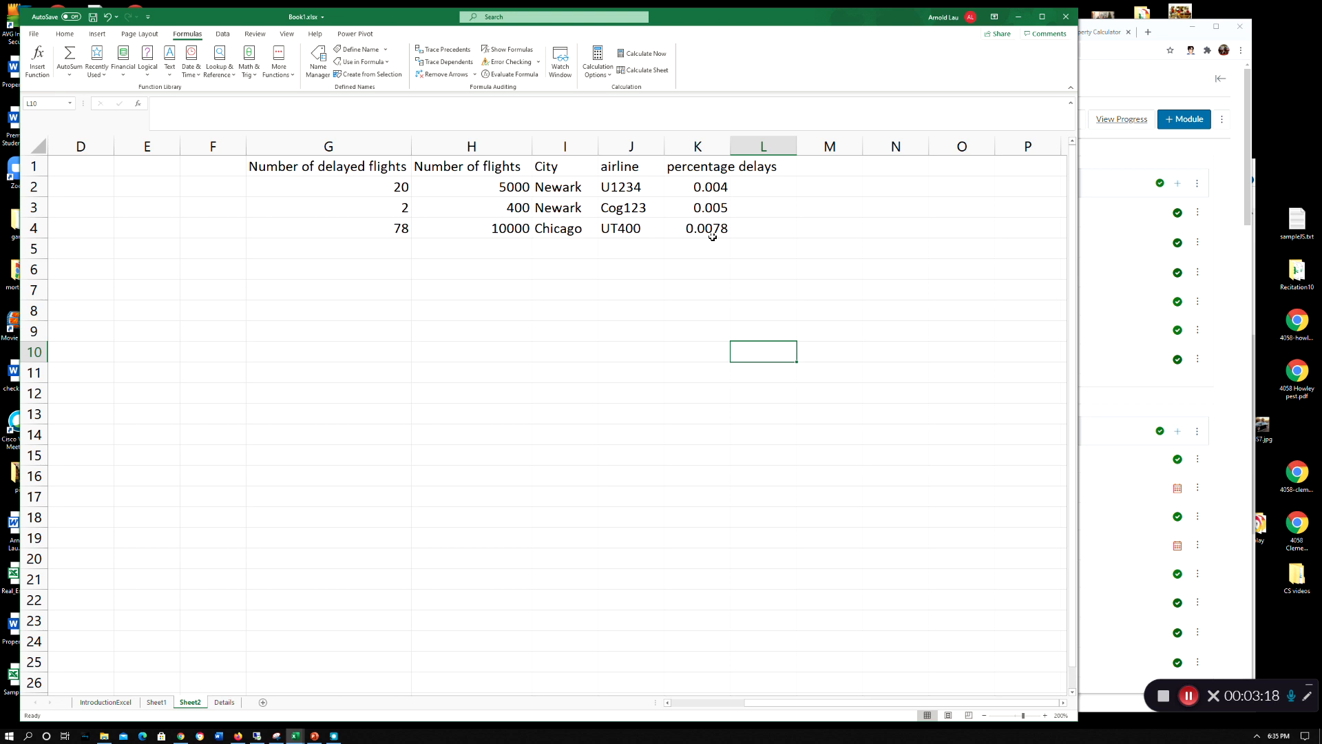
# Format the percentage delays results in K2:K4 as percentages with two decimal places
pyautogui.moveTo(711, 187); pyautogui.dragTo(709, 227)
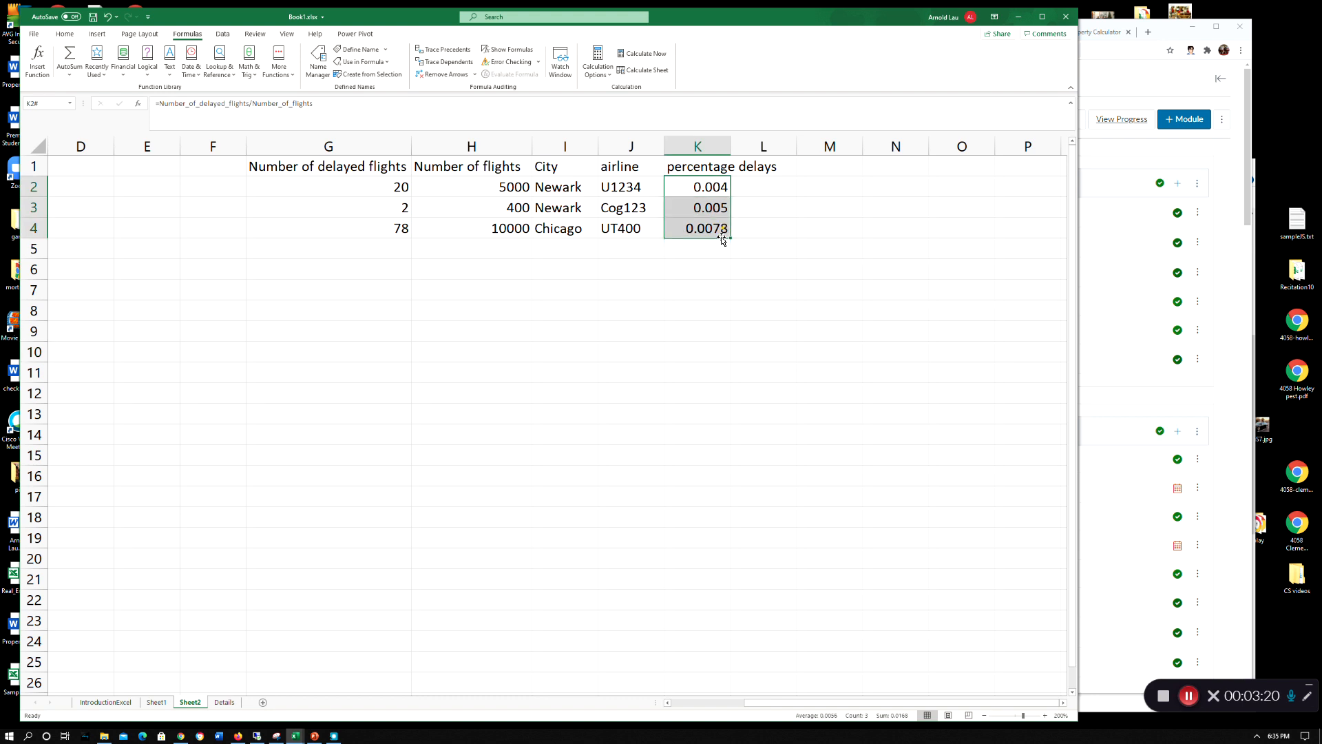
pyautogui.click(65, 33)
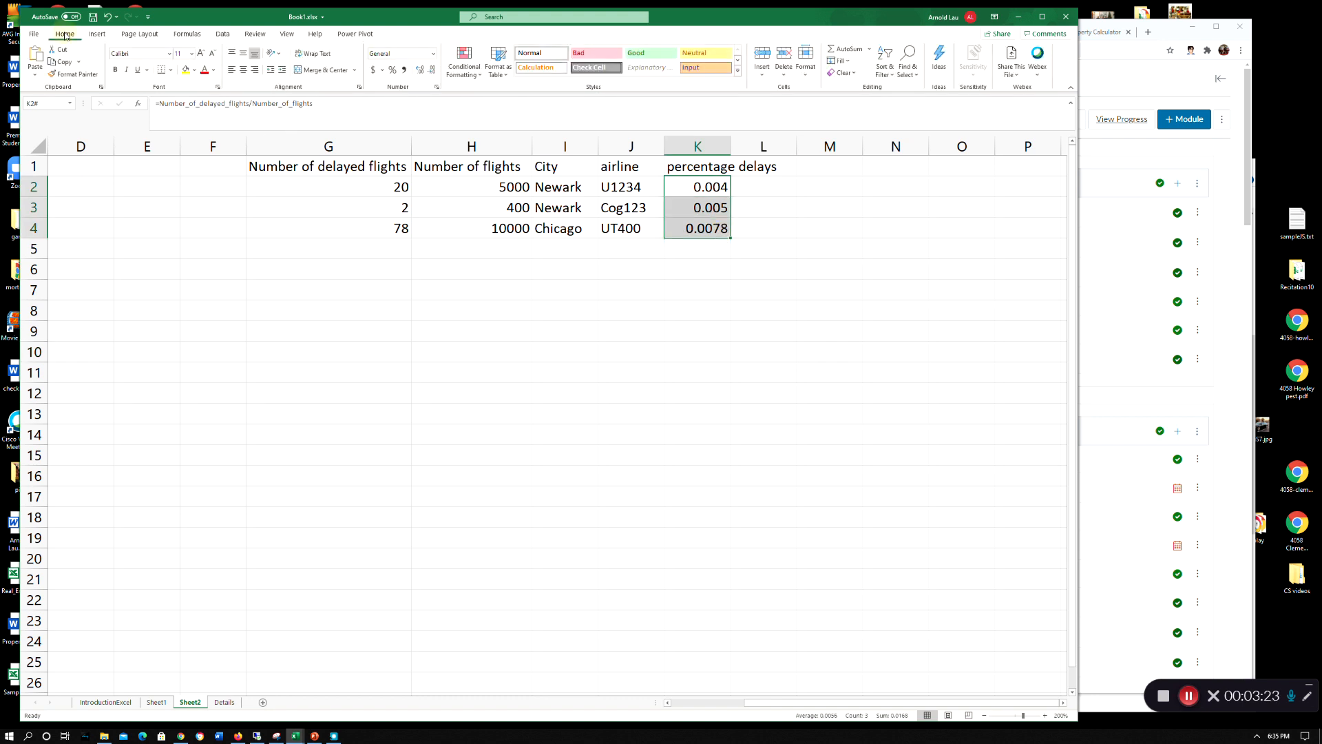
pyautogui.click(392, 71)
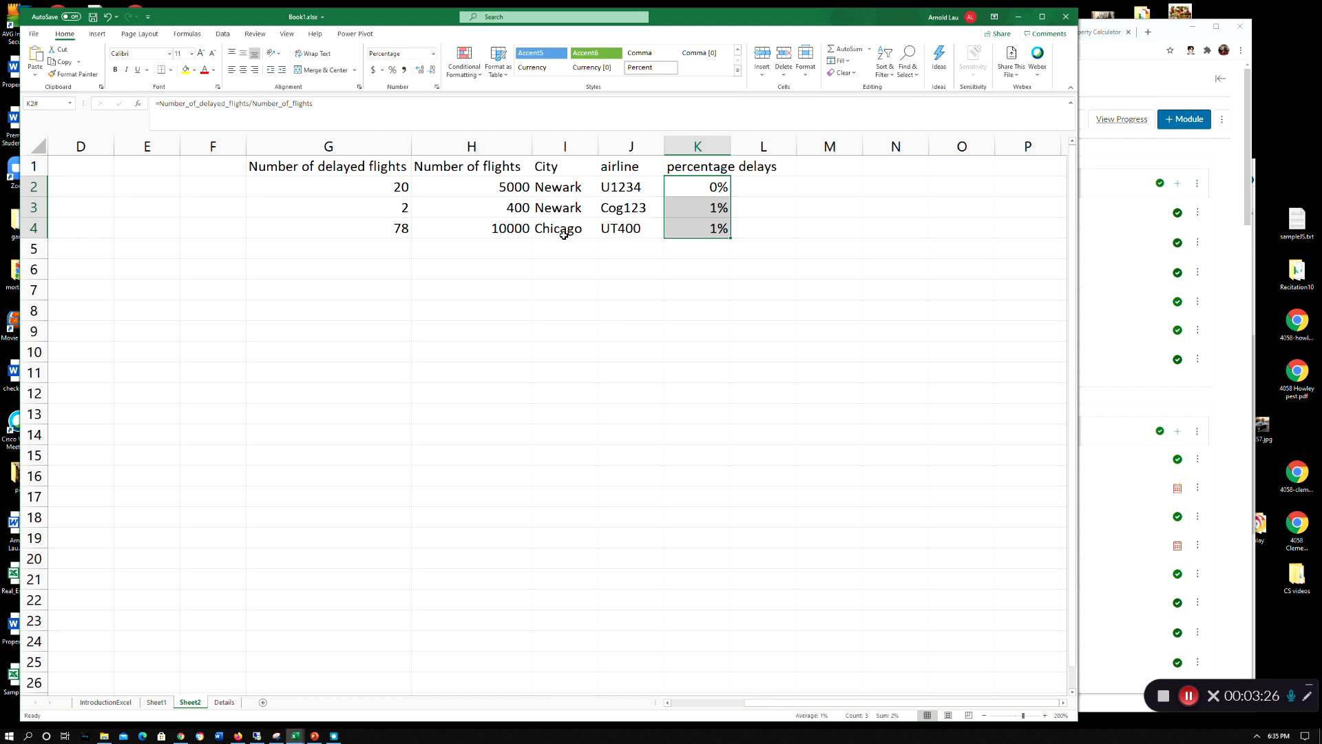
pyautogui.click(419, 70)
pyautogui.click(420, 70)
pyautogui.click(640, 353)
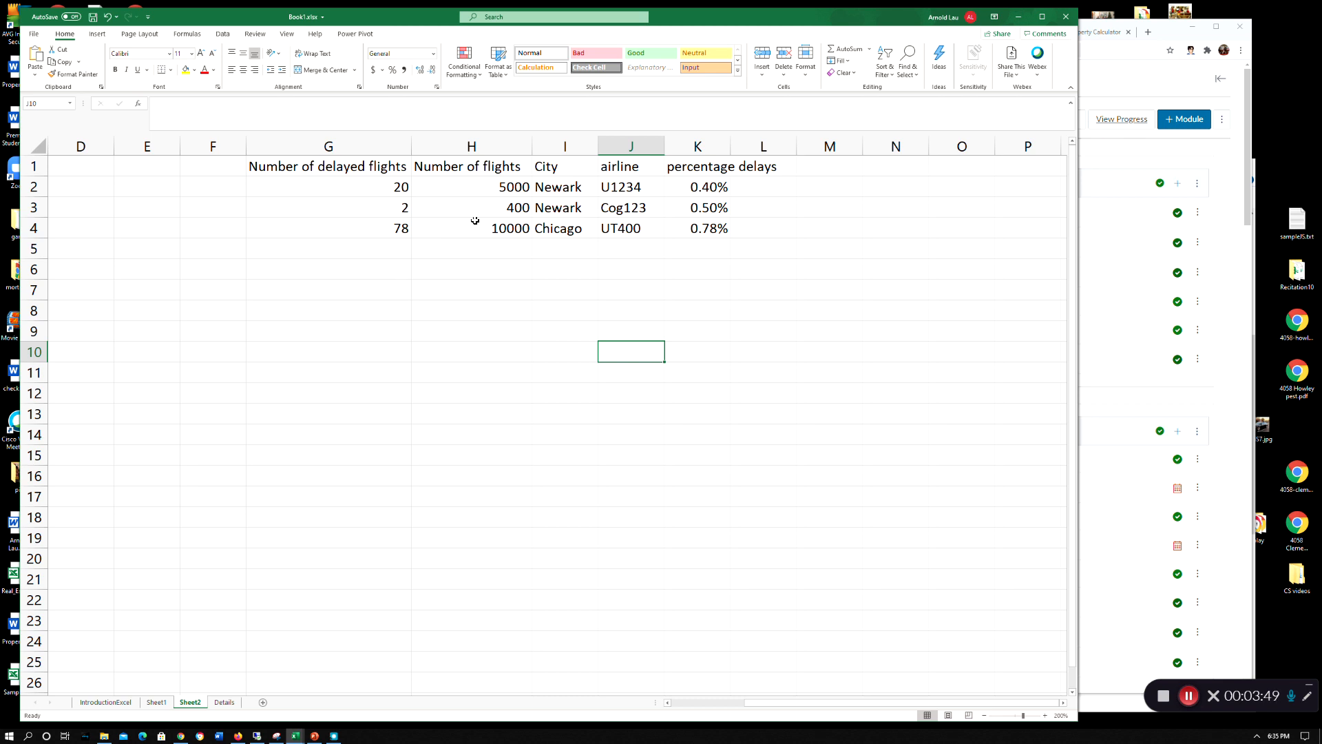
# Check the list of defined names in the Name Manager again and close it
pyautogui.click(173, 35)
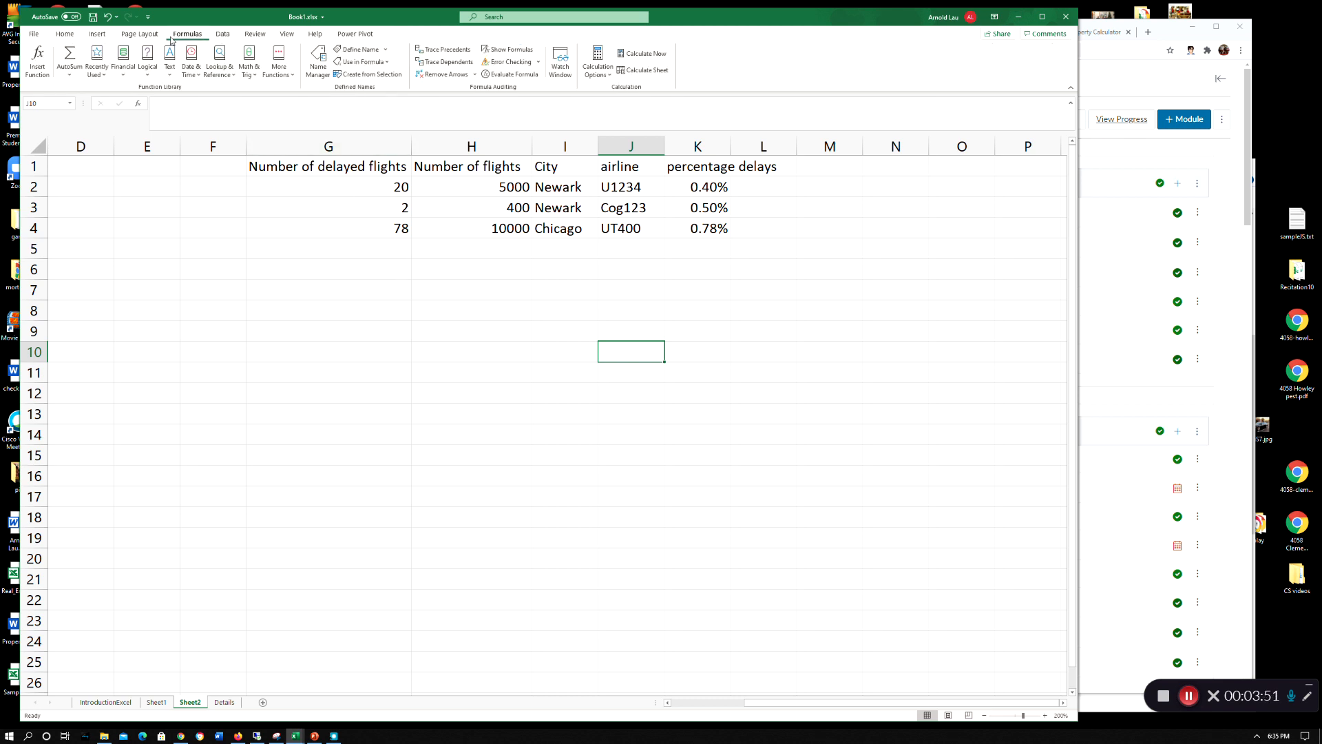
pyautogui.click(321, 69)
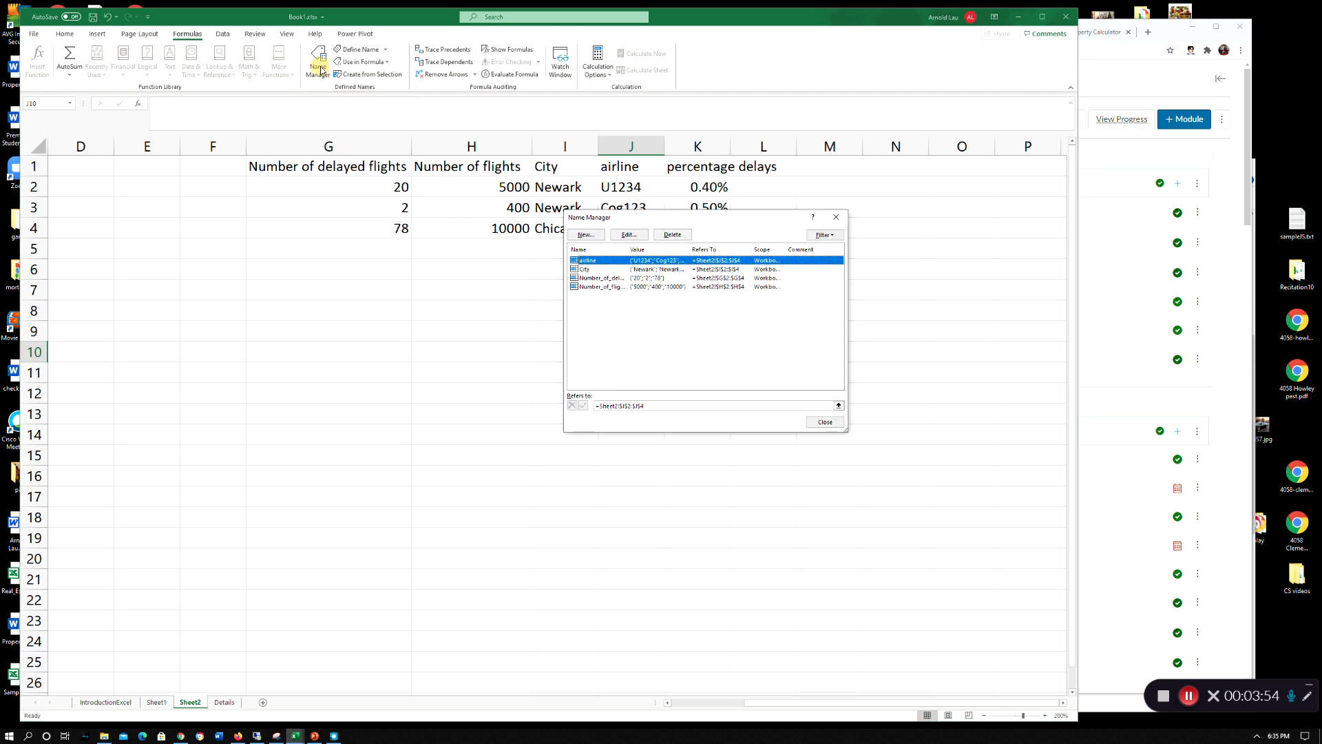
pyautogui.click(838, 218)
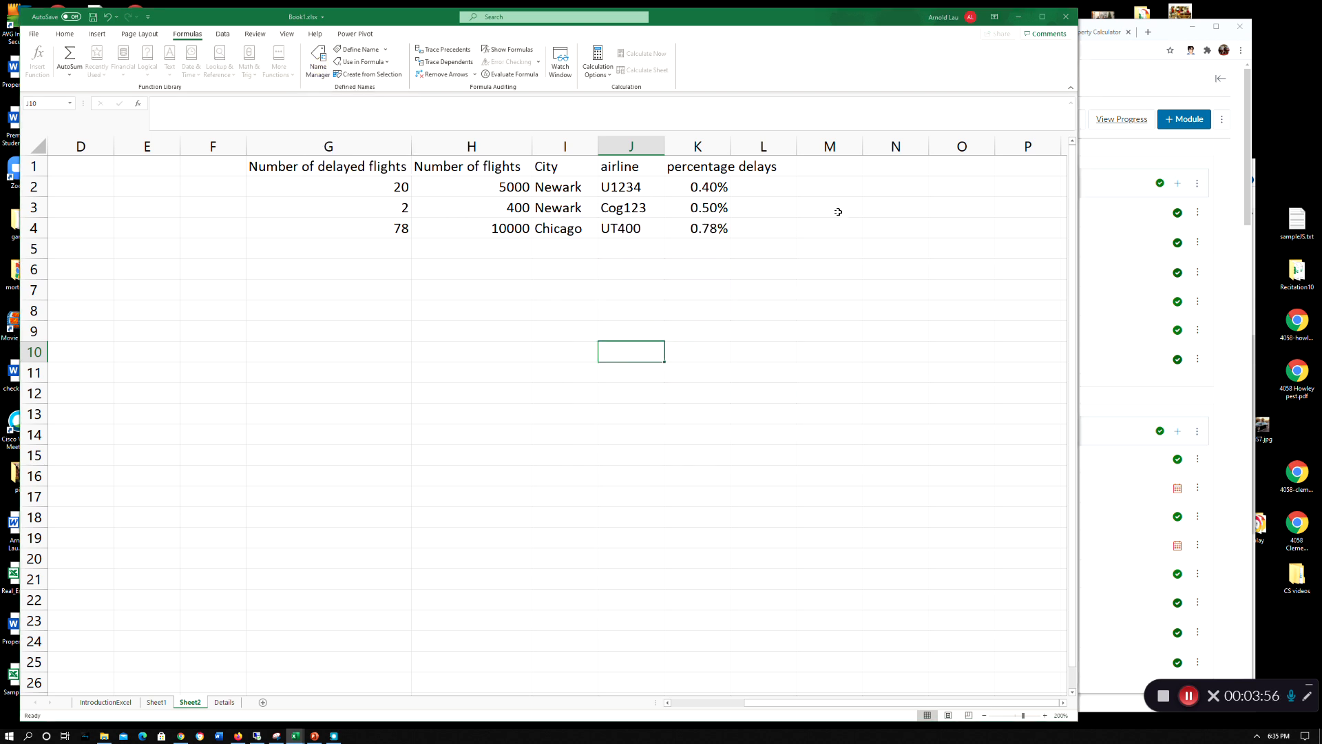